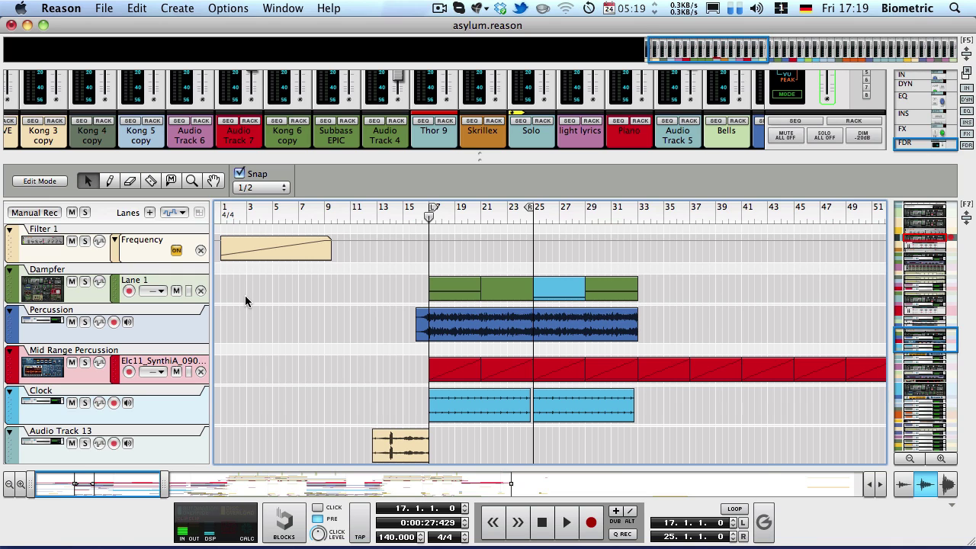
# Step: Solo the Dampfer track and play it back from bar 17
pyautogui.click(85, 281)
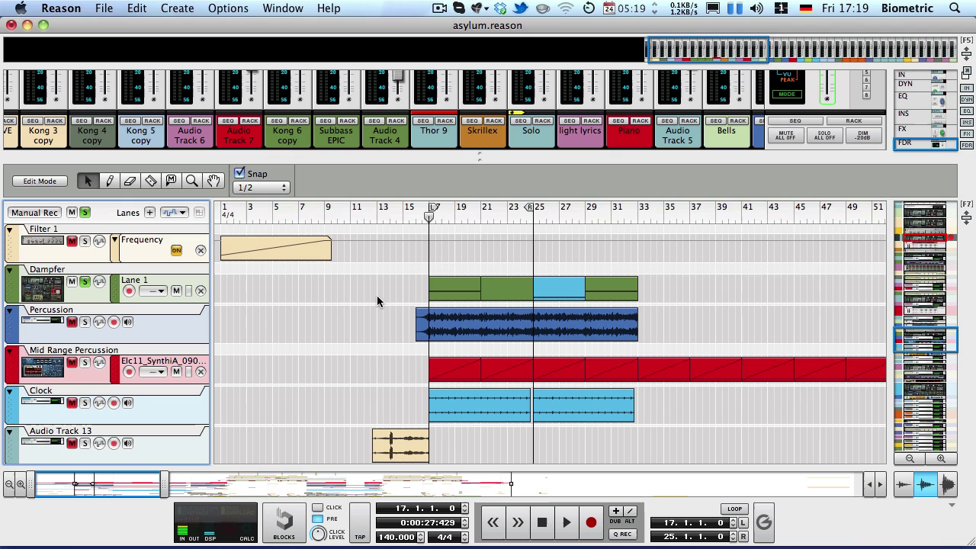
pyautogui.moveTo(376, 300)
pyautogui.mouseDown()
pyautogui.moveTo(326, 300)
pyautogui.moveTo(379, 302)
pyautogui.mouseUp()
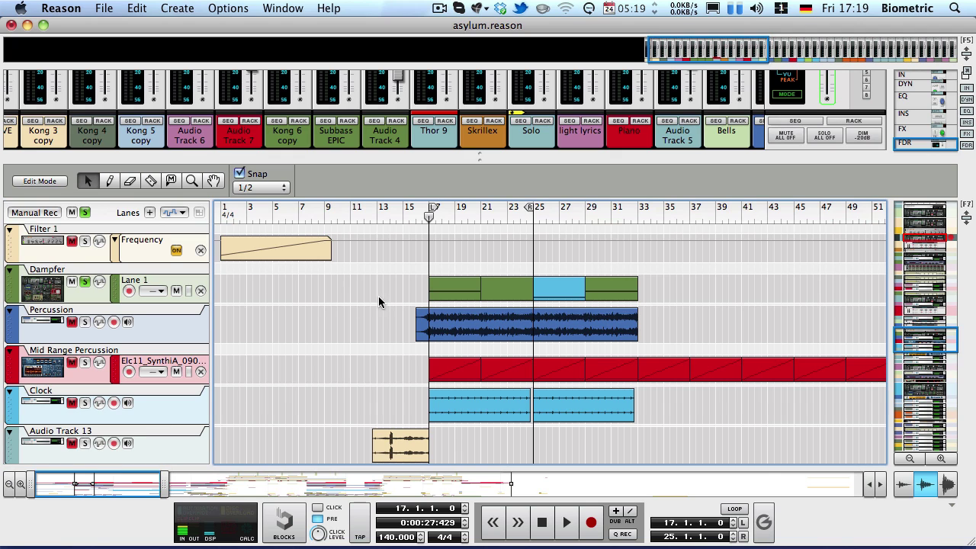
pyautogui.click(87, 281)
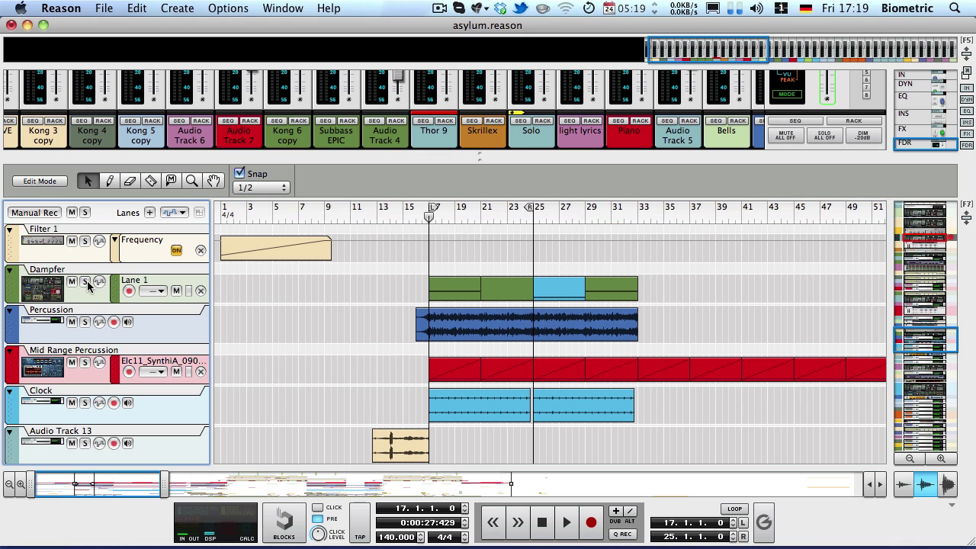
pyautogui.press('space')
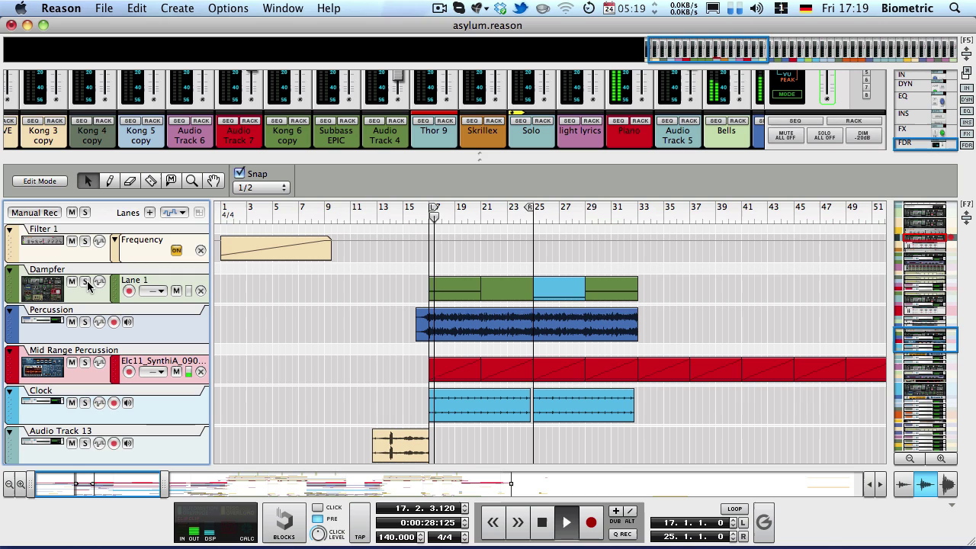
pyautogui.click(86, 282)
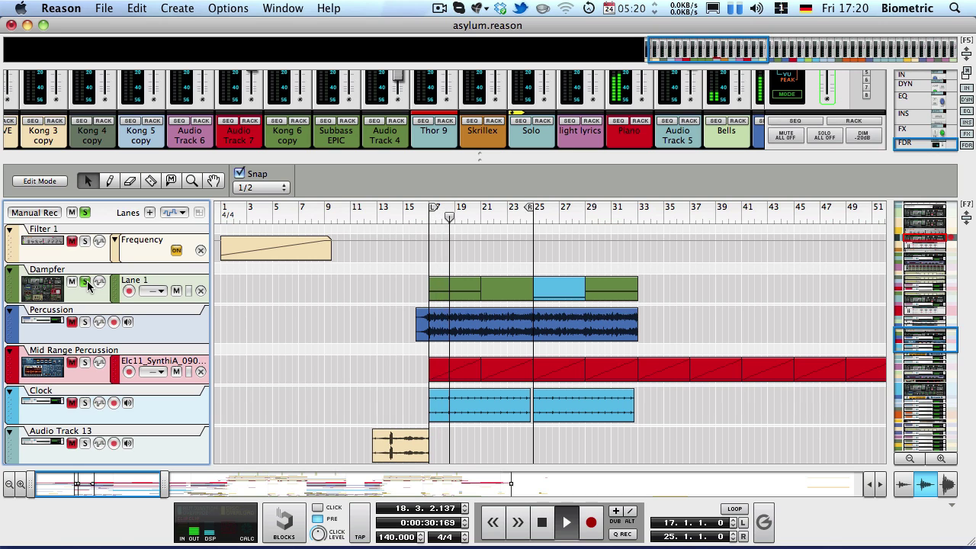
pyautogui.press('space')
pyautogui.press('space')
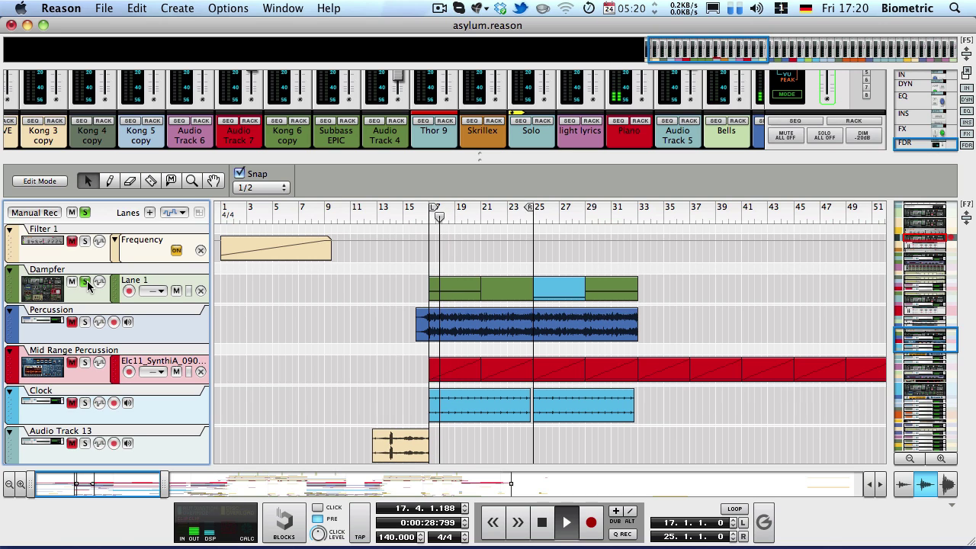
pyautogui.press('space')
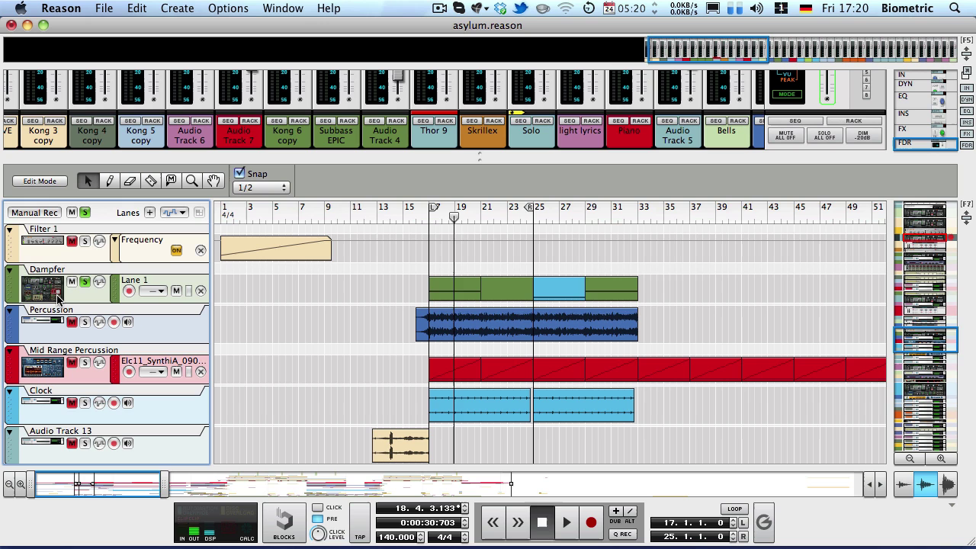
# Step: Select the Dampfer track and jump to its Thor synth in the rack
pyautogui.click(58, 300)
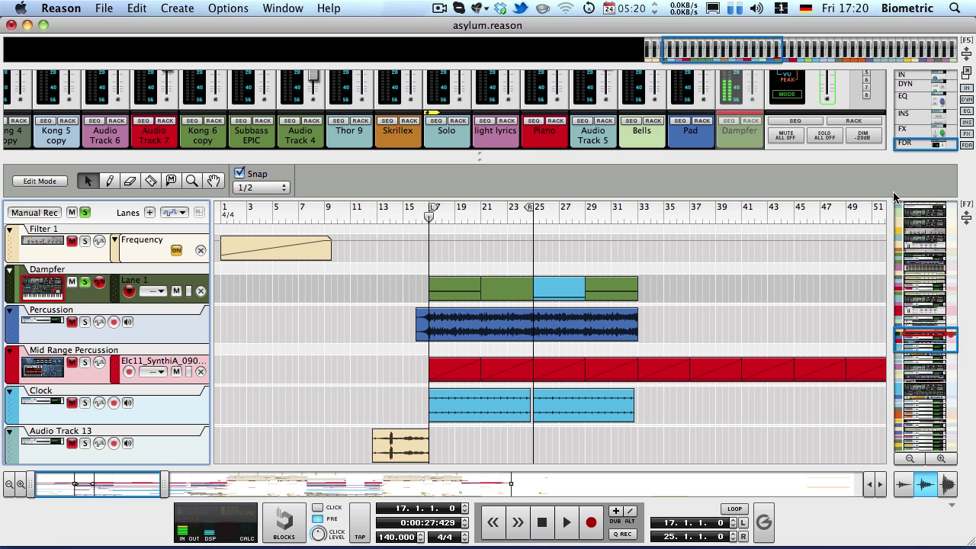
pyautogui.click(748, 121)
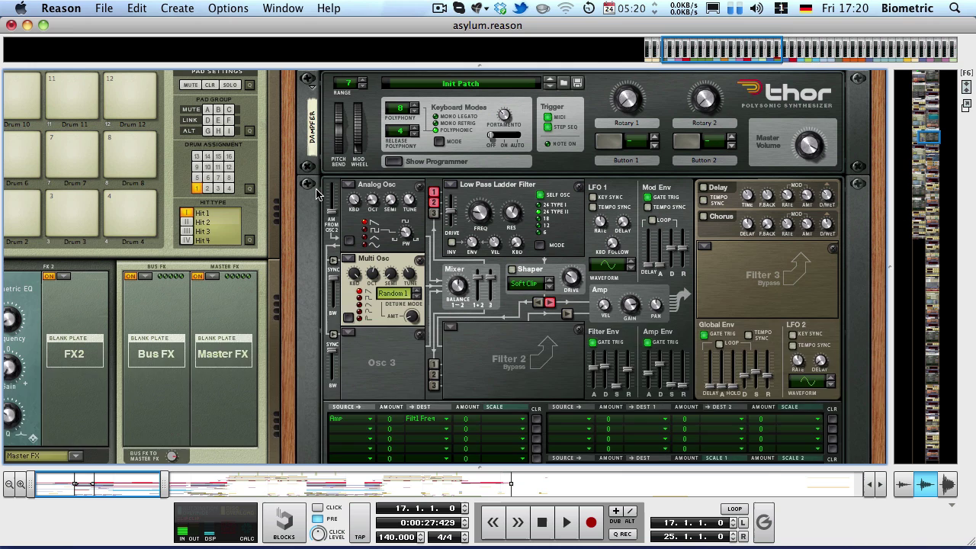
pyautogui.scroll(1, 328, 195)
pyautogui.scroll(-1, 336, 194)
pyautogui.scroll(-5, 347, 195)
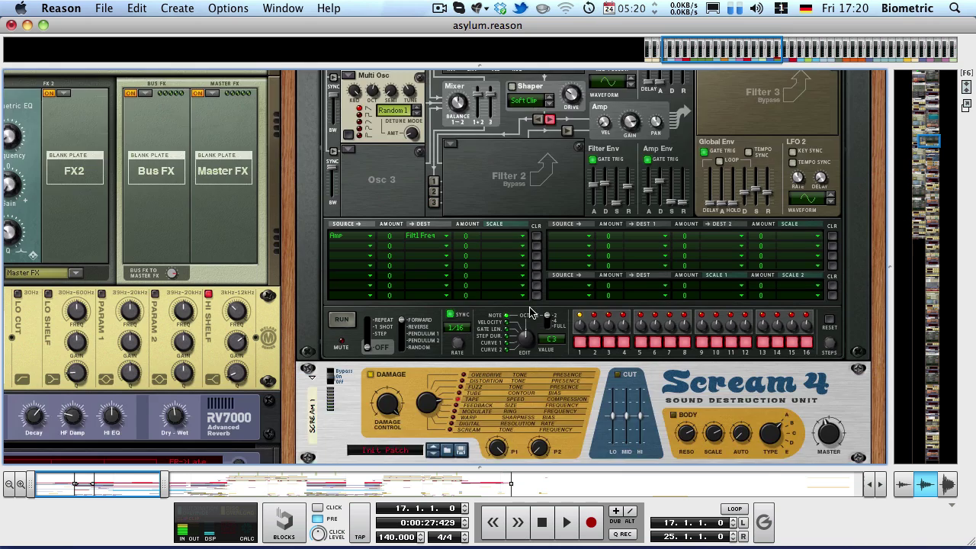
# Step: Inspect the Scream 4 and RV7000 effects, then return to the Thor filter settings
pyautogui.click(350, 330)
pyautogui.scroll(-3, 349, 330)
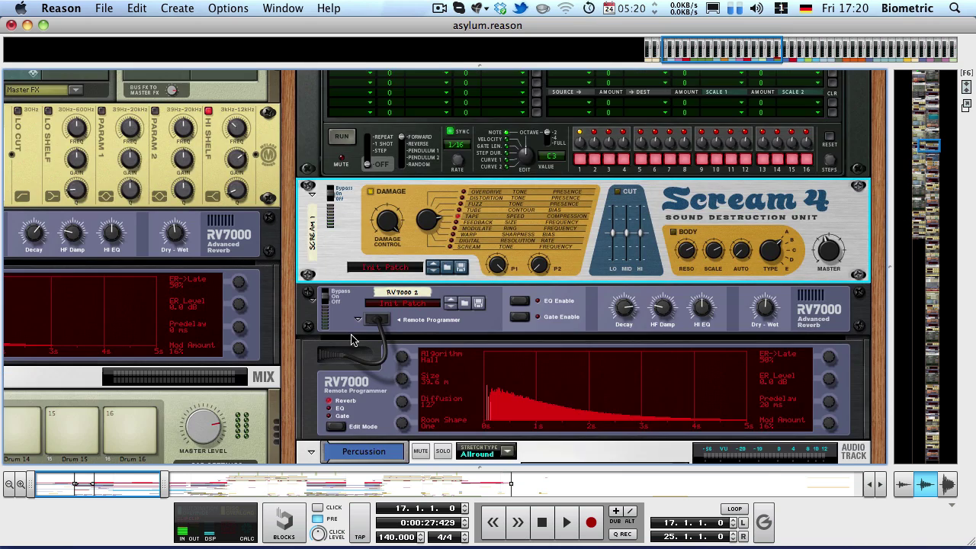
pyautogui.click(325, 301)
pyautogui.click(334, 198)
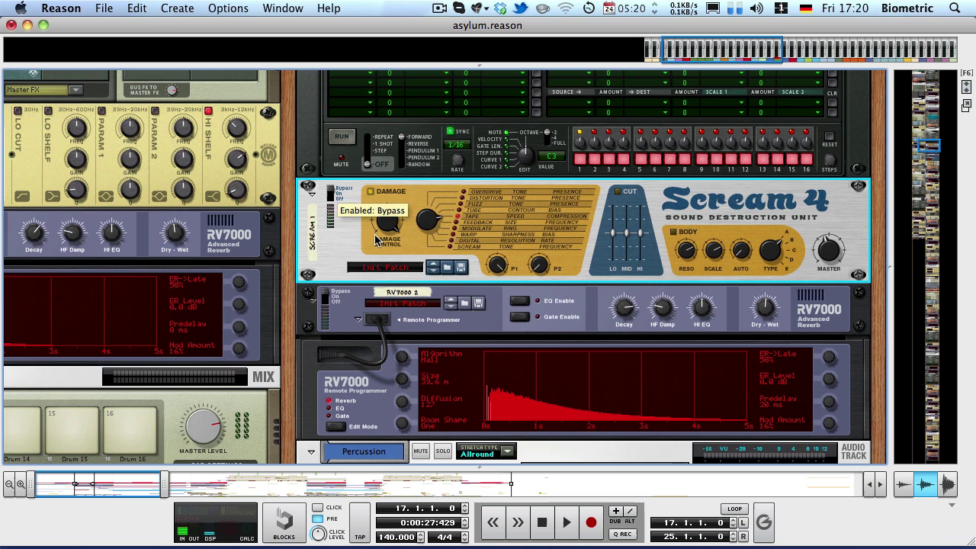
pyautogui.scroll(9, 347, 343)
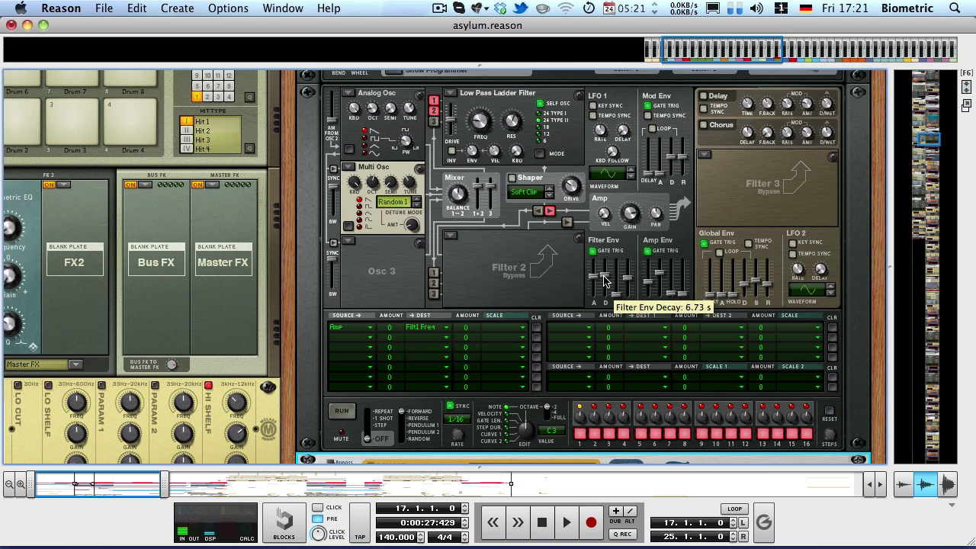
pyautogui.press('space')
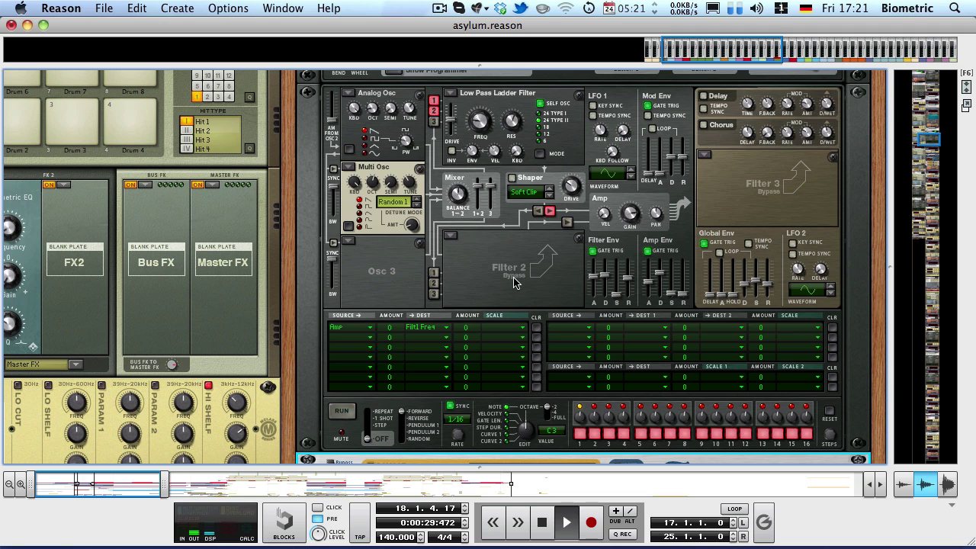
pyautogui.press('space')
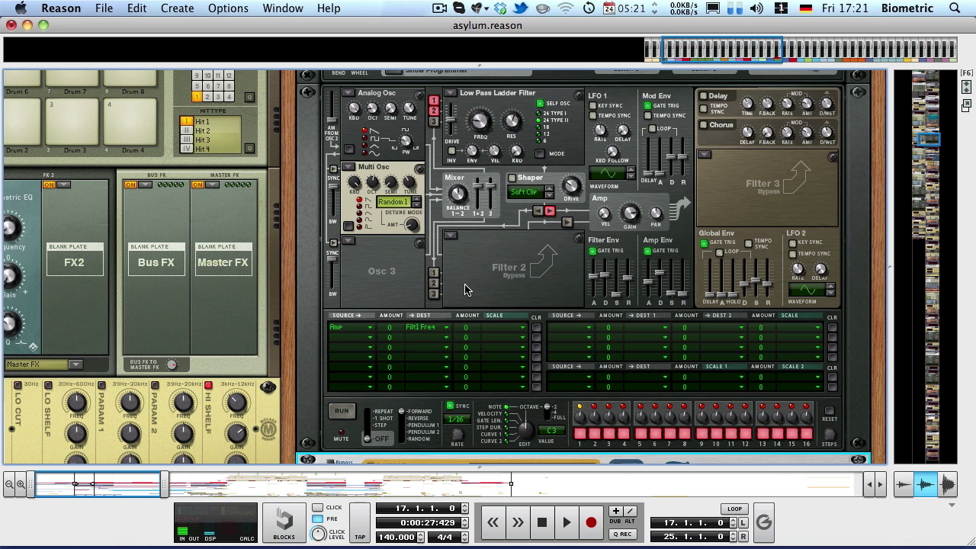
# Step: Inspect Thor's ladder filter controls and briefly audition the bass patch
pyautogui.scroll(3, 499, 301)
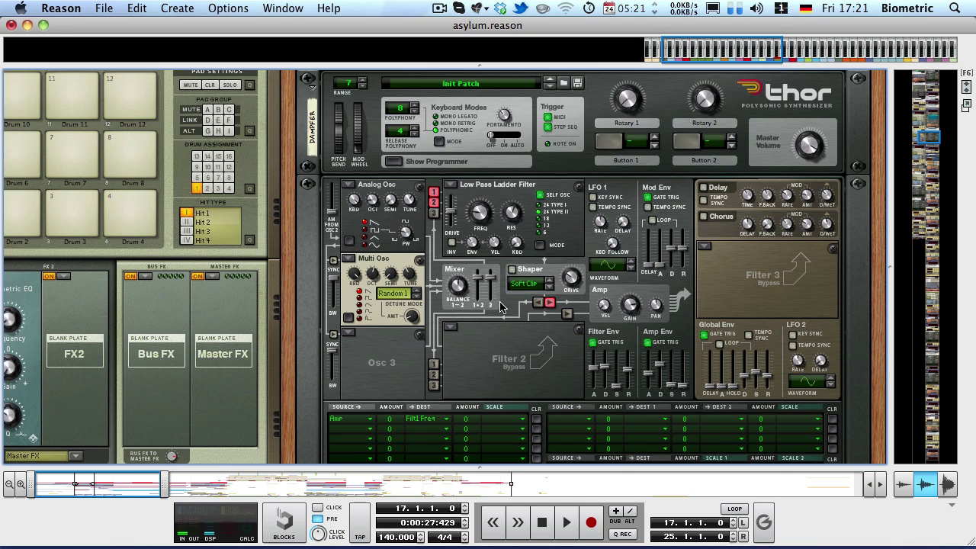
pyautogui.scroll(-3, 501, 307)
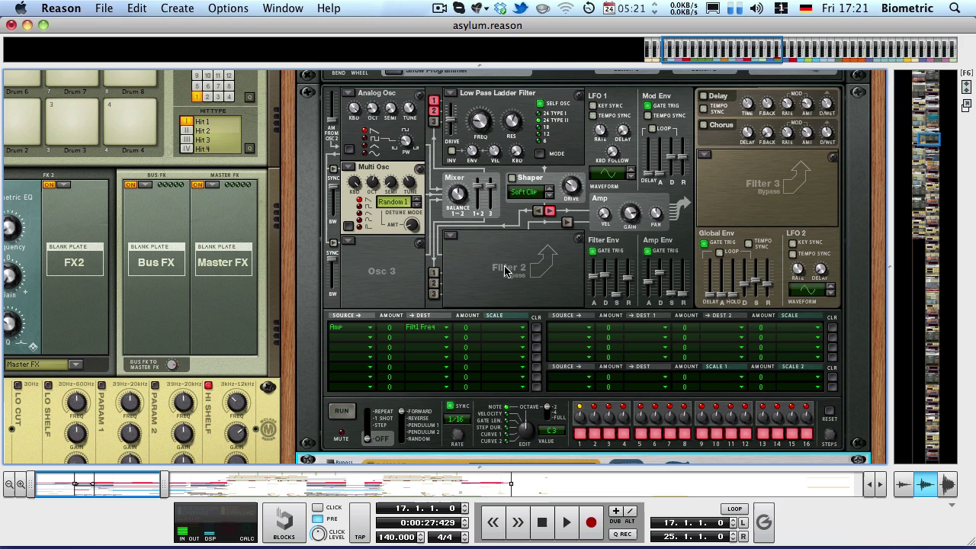
pyautogui.moveTo(518, 128)
pyautogui.moveTo(374, 113)
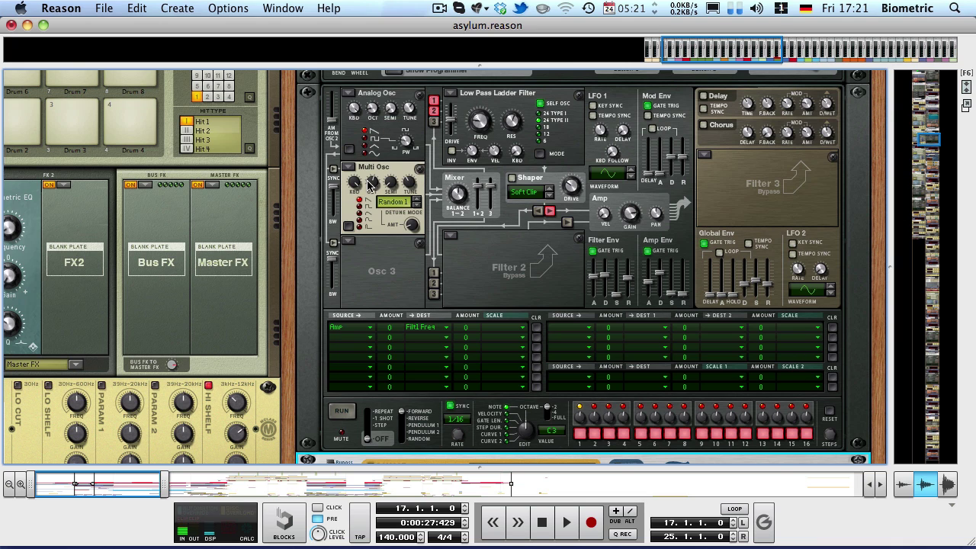
pyautogui.moveTo(369, 184)
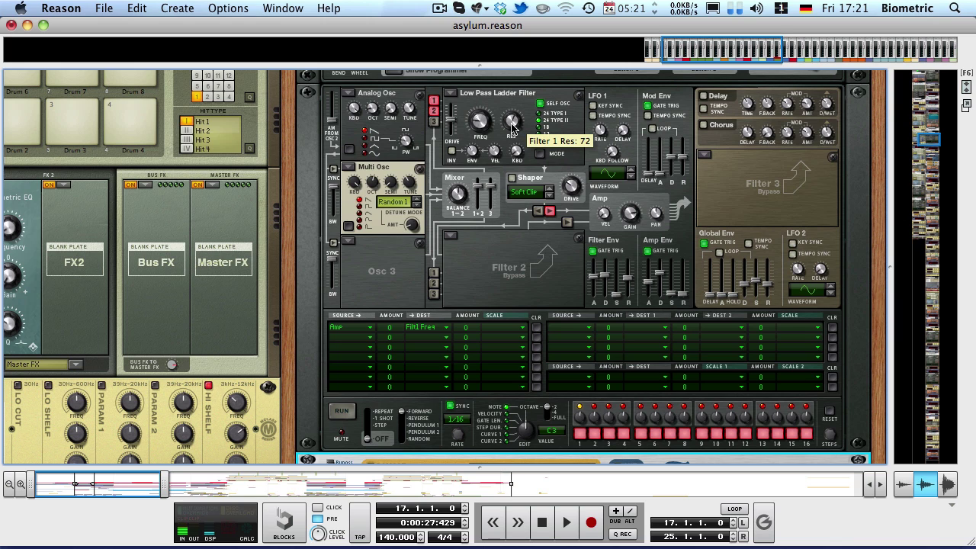
pyautogui.moveTo(473, 128)
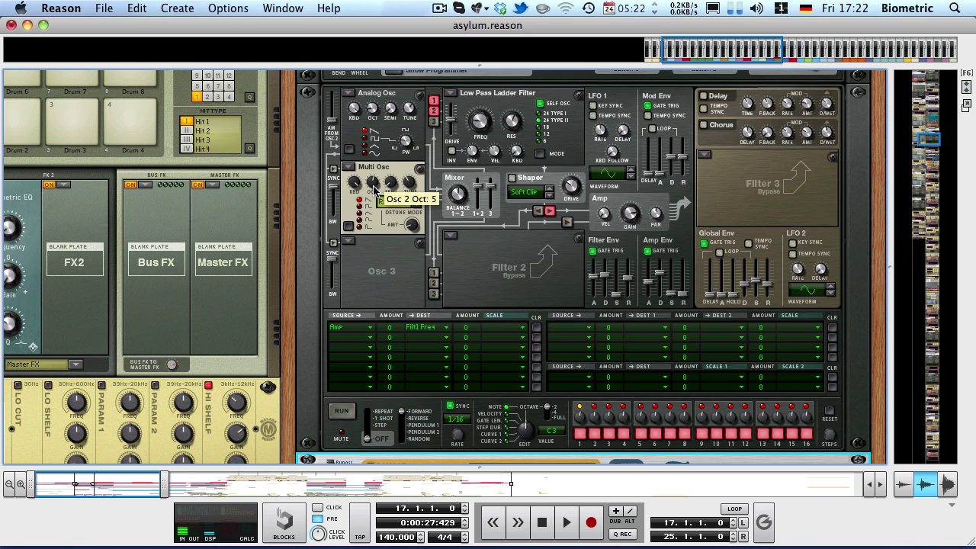
pyautogui.press('space')
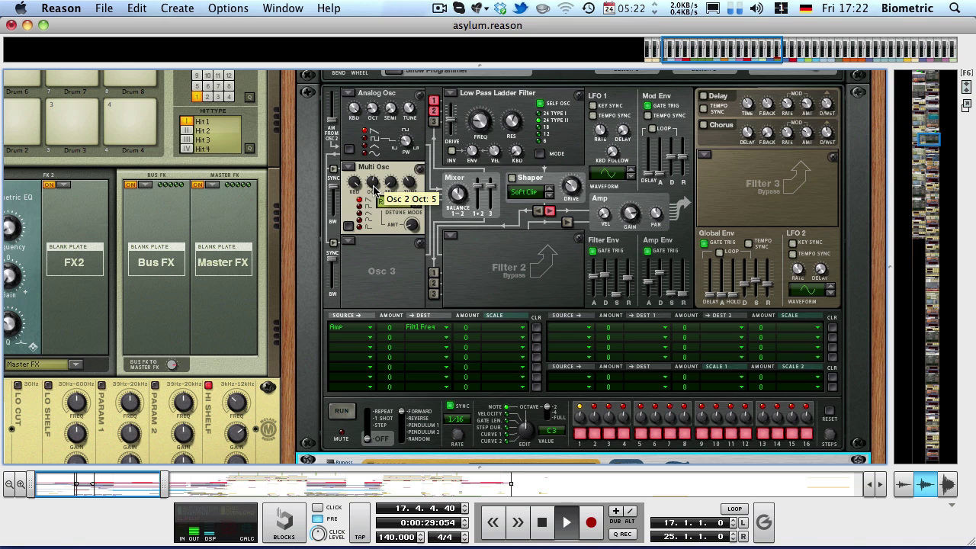
pyautogui.moveTo(475, 156)
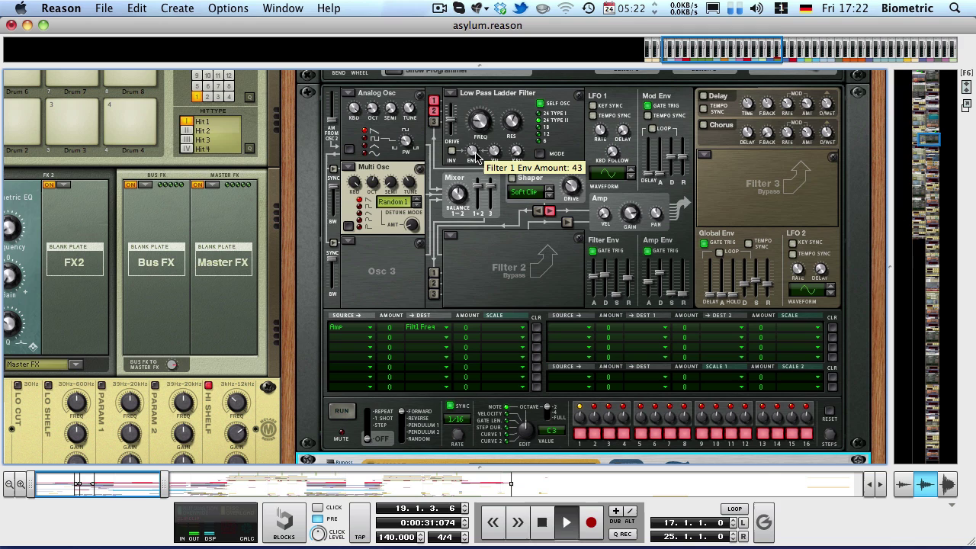
pyautogui.press('space')
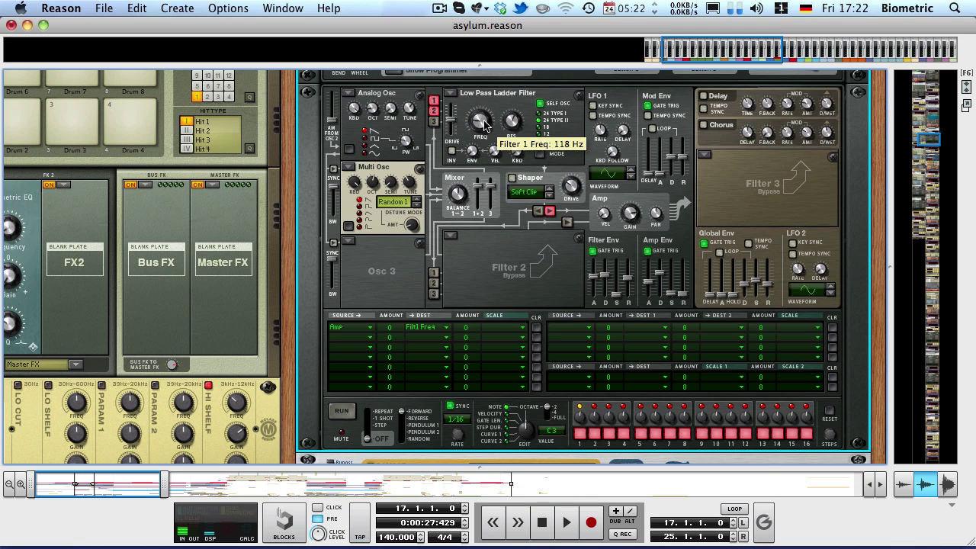
# Step: Raise the filter cutoff from 118 Hz to 368 Hz while playing, then undo back to 118 Hz
pyautogui.press('space')
pyautogui.moveTo(484, 126); pyautogui.dragTo(463, 123)
pyautogui.press('space')
pyautogui.press('super+z')
pyautogui.press('super+z')
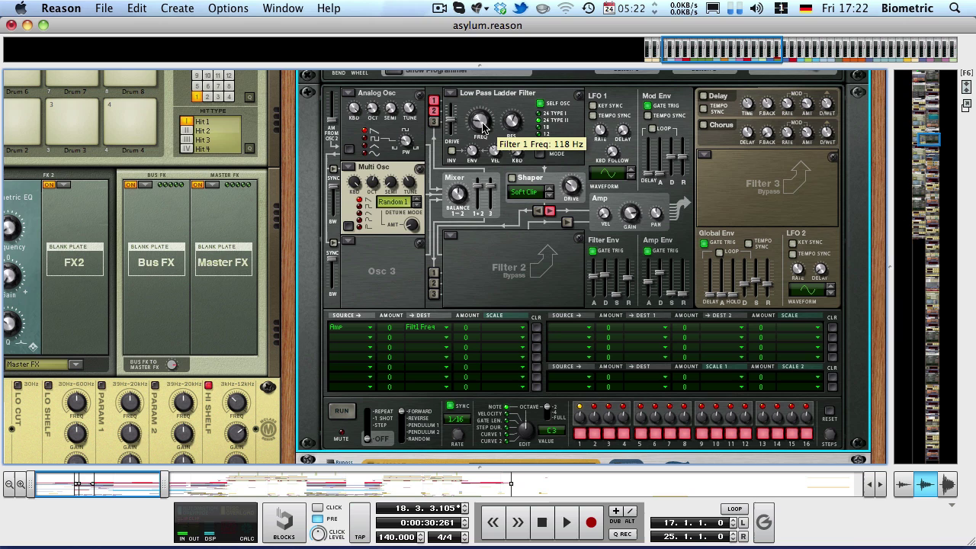
pyautogui.scroll(-5, 482, 126)
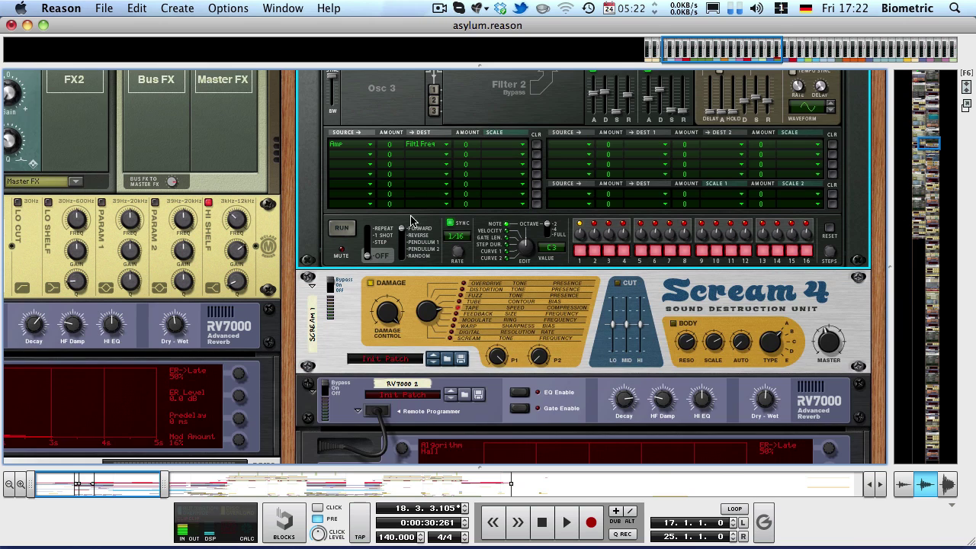
pyautogui.click(335, 288)
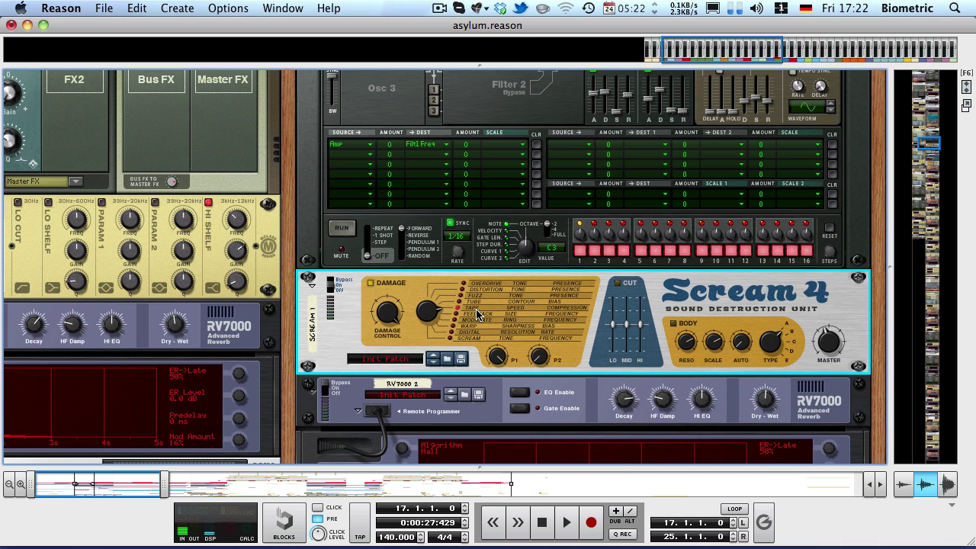
pyautogui.press('space')
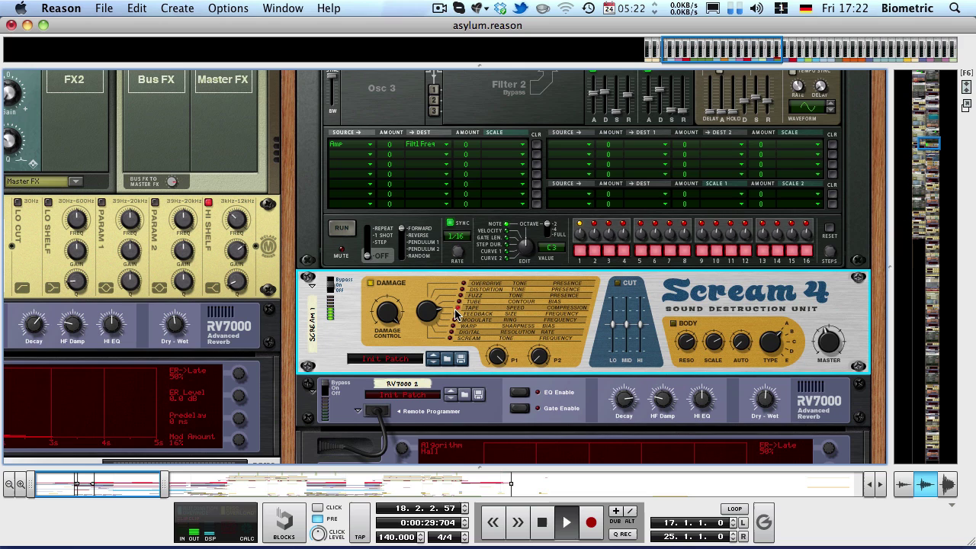
pyautogui.press('space')
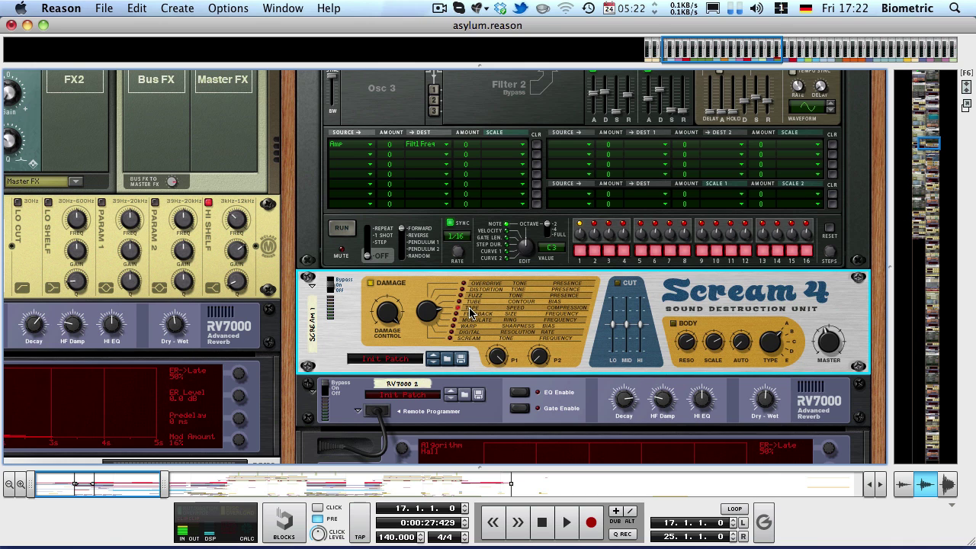
pyautogui.scroll(3, 476, 313)
pyautogui.scroll(3, 569, 358)
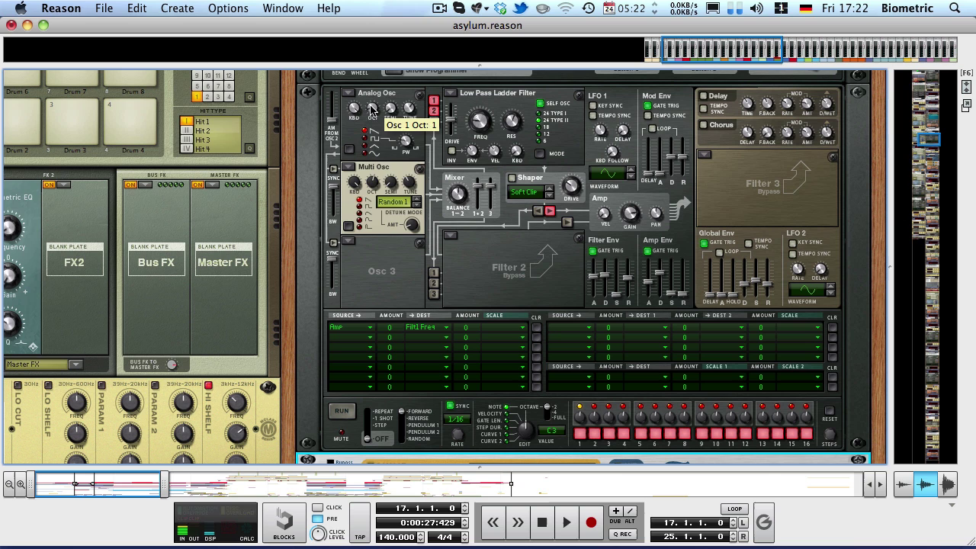
pyautogui.scroll(-4, 384, 179)
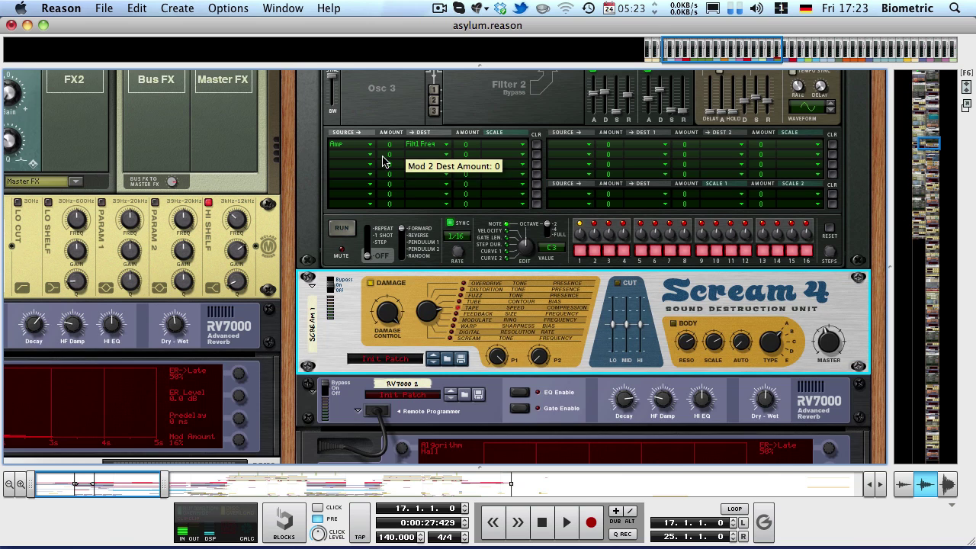
pyautogui.press('space')
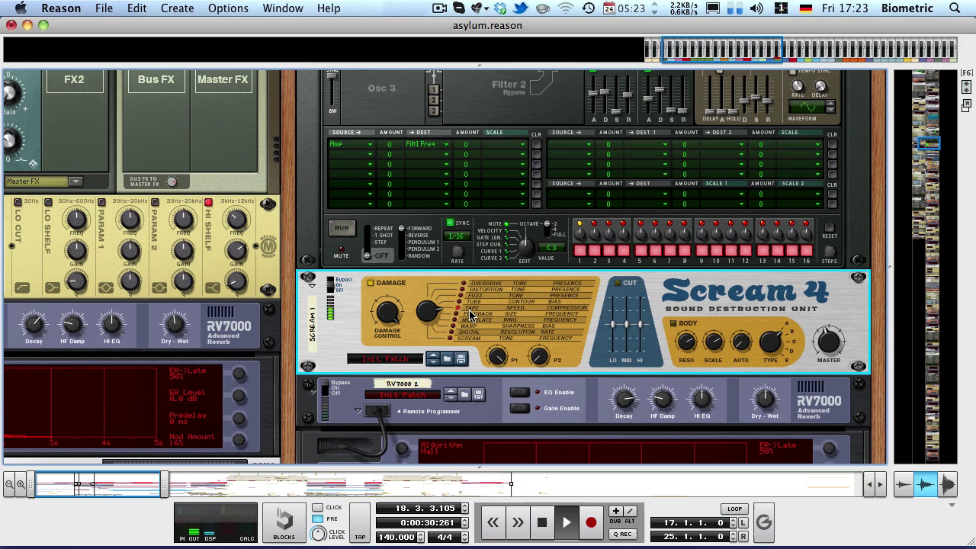
pyautogui.press('space')
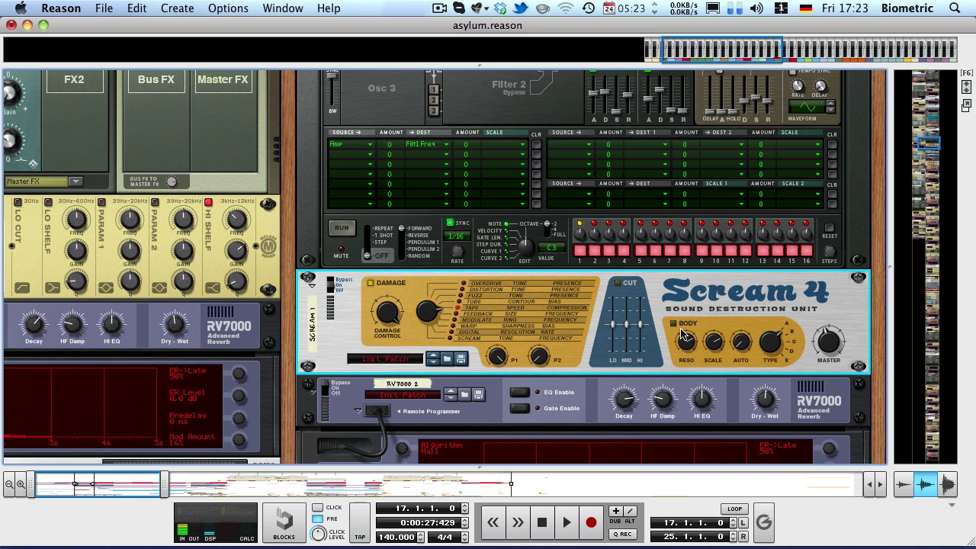
# Step: Select the RV7000 reverb, check its Decay 102 and Dry/Wet 67, and play the loop
pyautogui.scroll(-3, 755, 332)
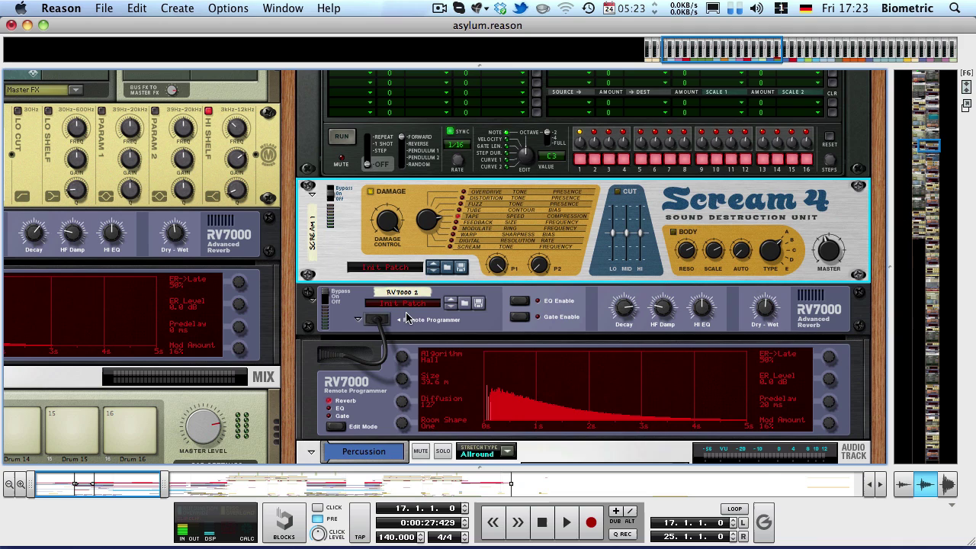
pyautogui.click(326, 300)
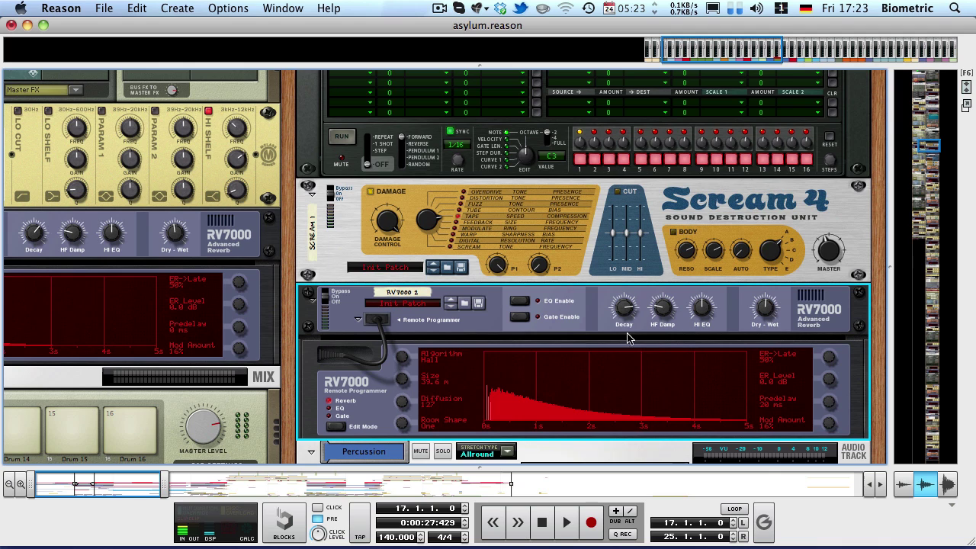
pyautogui.moveTo(630, 314)
pyautogui.moveTo(774, 307)
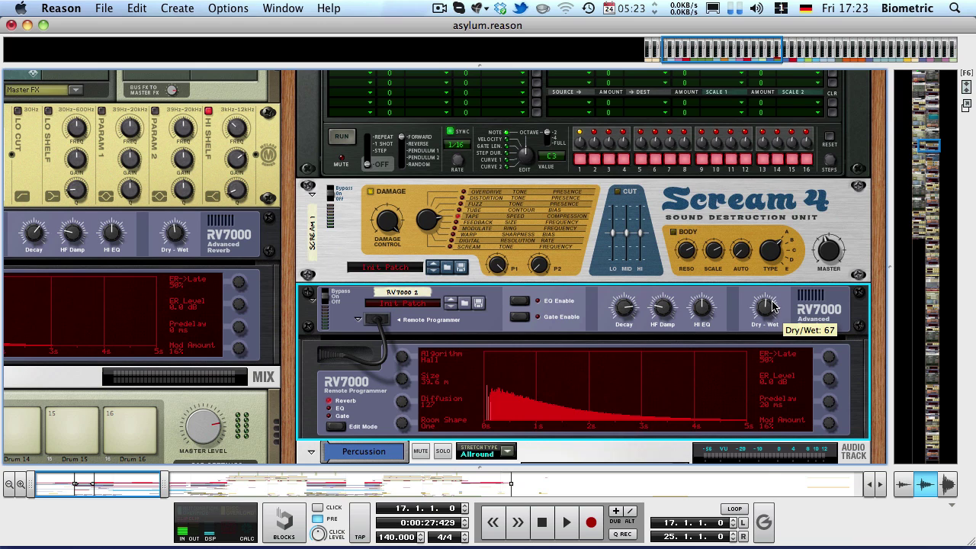
pyautogui.press('space')
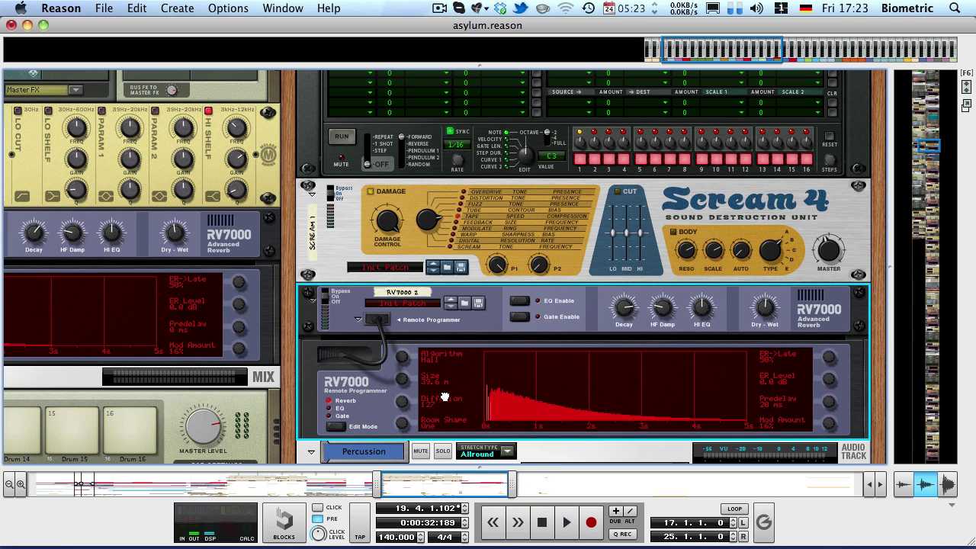
# Step: Switch to the sequencer view, select and deselect the Dampfer clip, and restart playback
pyautogui.press('F7')
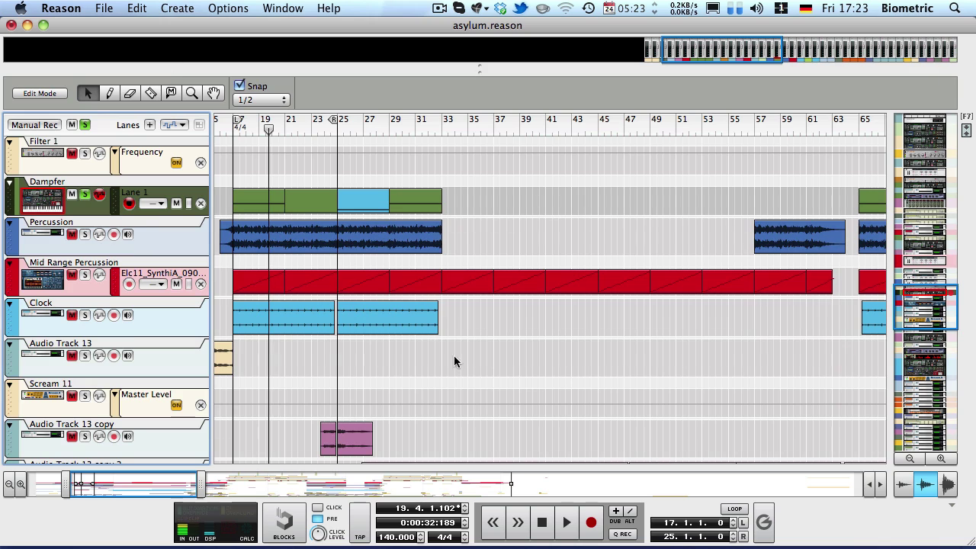
pyautogui.press('space')
pyautogui.click(363, 200)
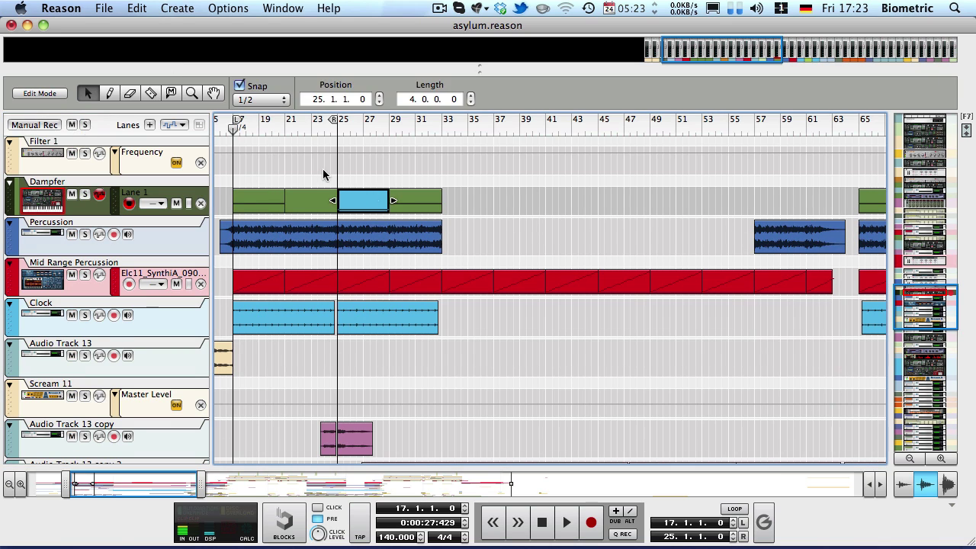
pyautogui.click(320, 170)
pyautogui.press('space')
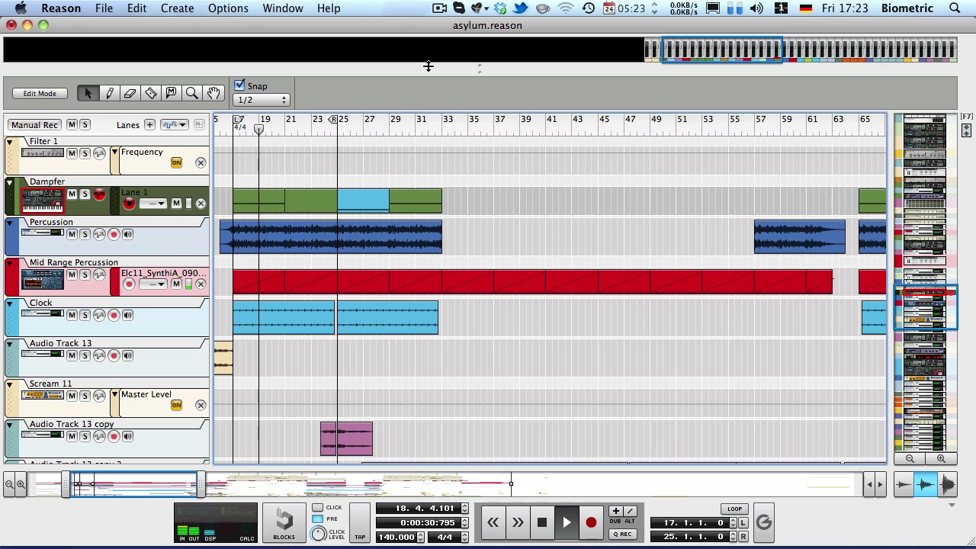
# Step: Reveal the mixer as a slim strip and jump to the Dampfer track's devices in the rack
pyautogui.moveTo(428, 67); pyautogui.dragTo(458, 313)
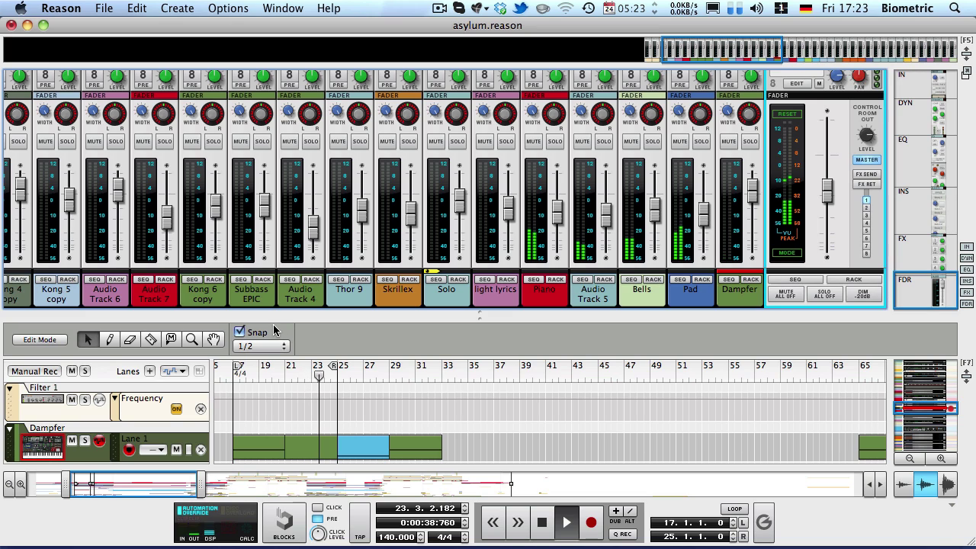
pyautogui.moveTo(263, 319); pyautogui.dragTo(263, 159)
pyautogui.click(30, 288)
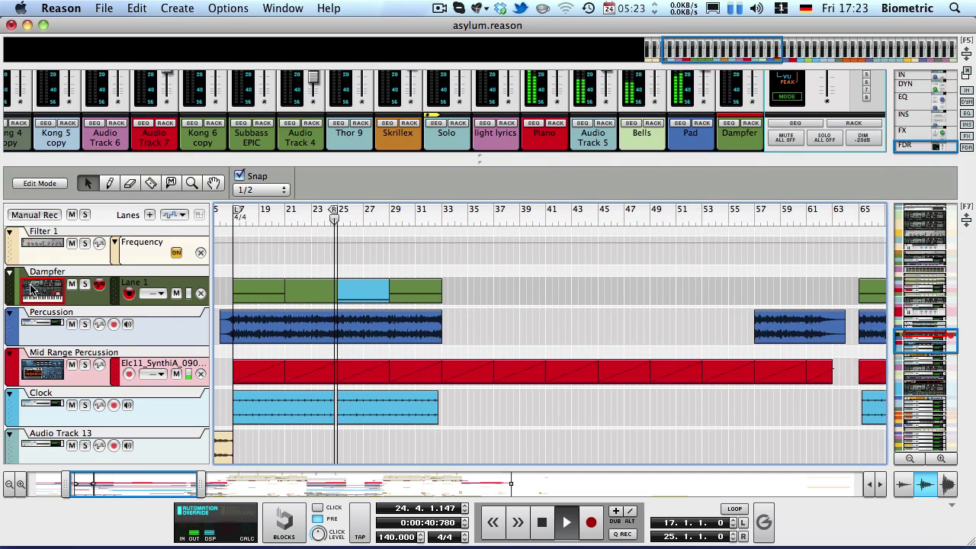
pyautogui.click(751, 123)
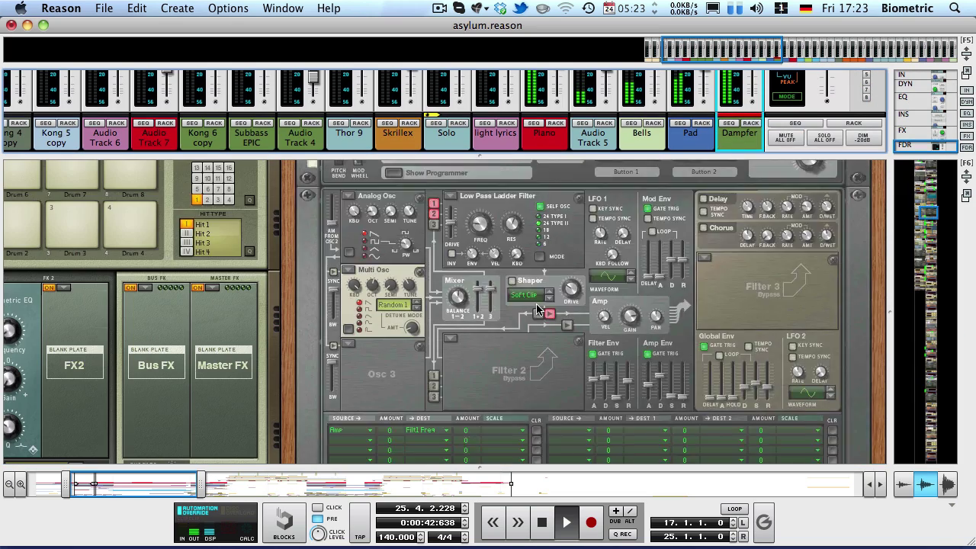